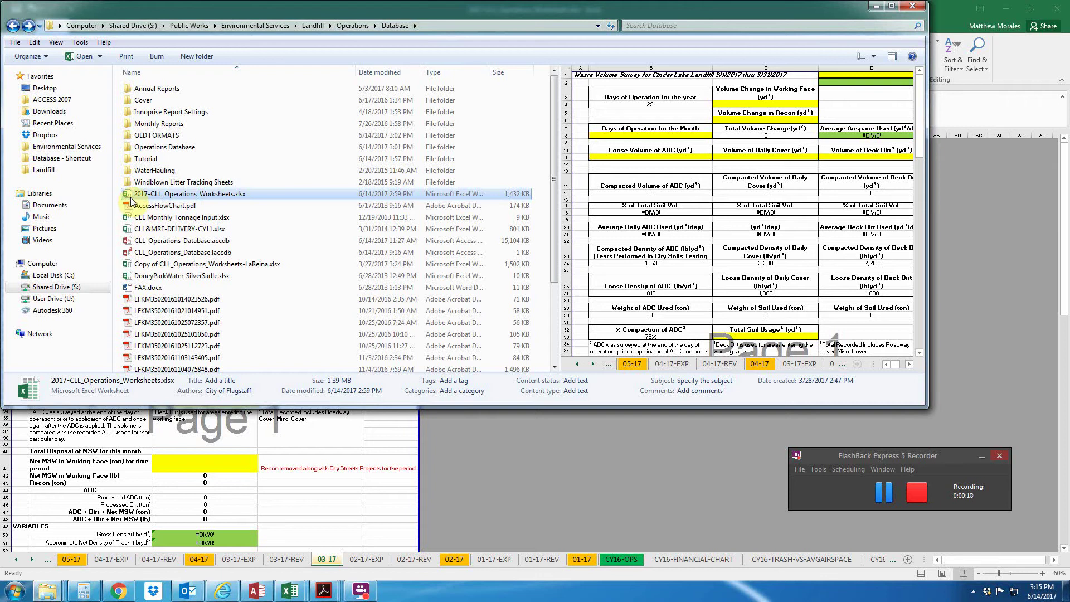
Switch to the 2017-CLL_Operations_Worksheets workbook in Excel and enter 24 as the days of operation for the month on sheet 03-17
{"action": "left_click", "coordinate": [312, 442]}
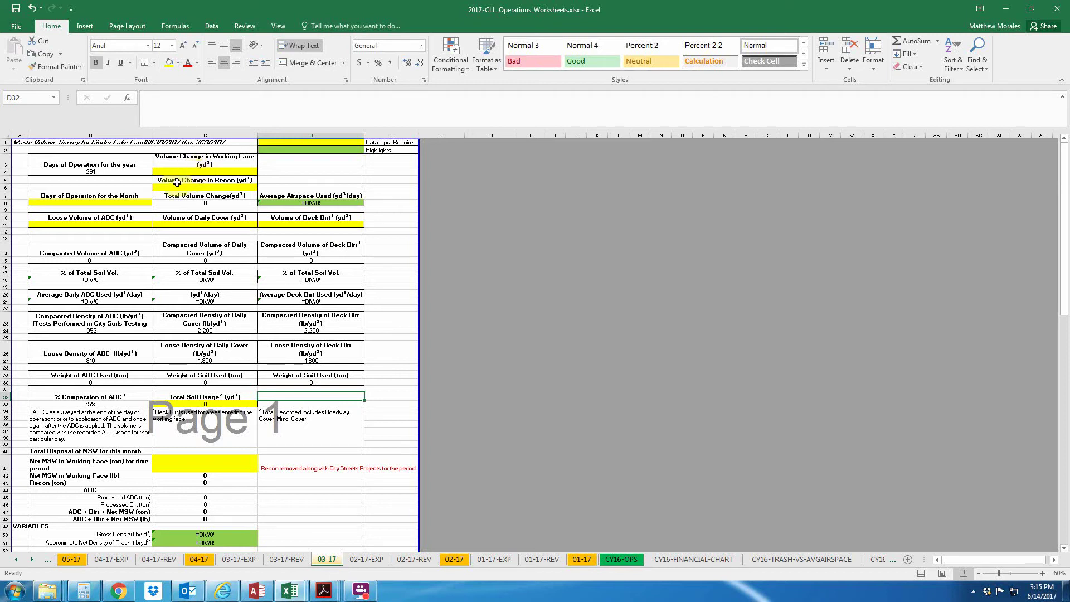
{"action": "left_click", "coordinate": [101, 203]}
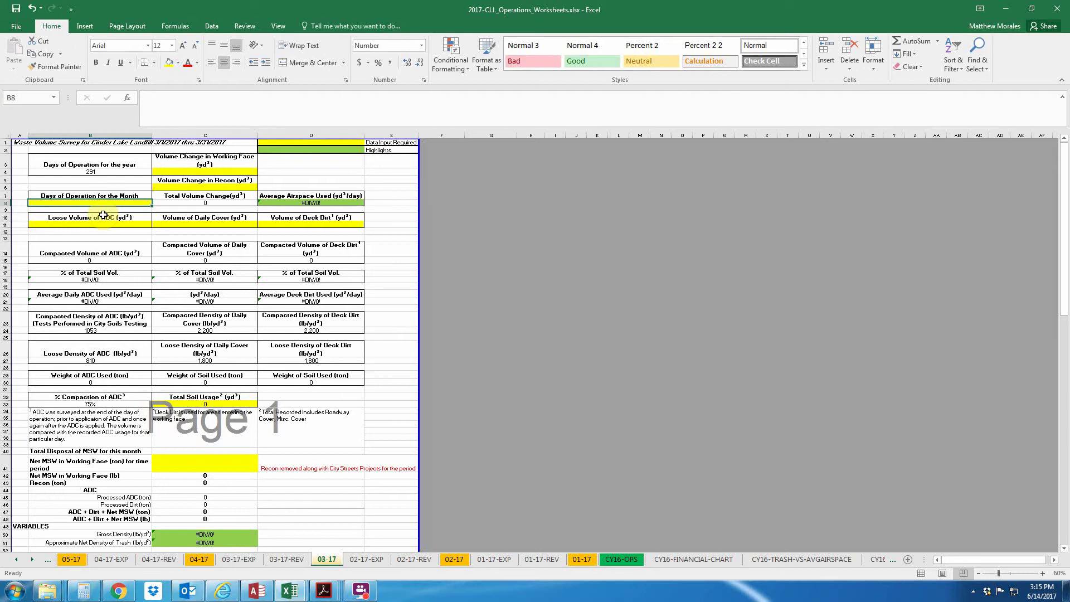
{"action": "type", "text": "24"}
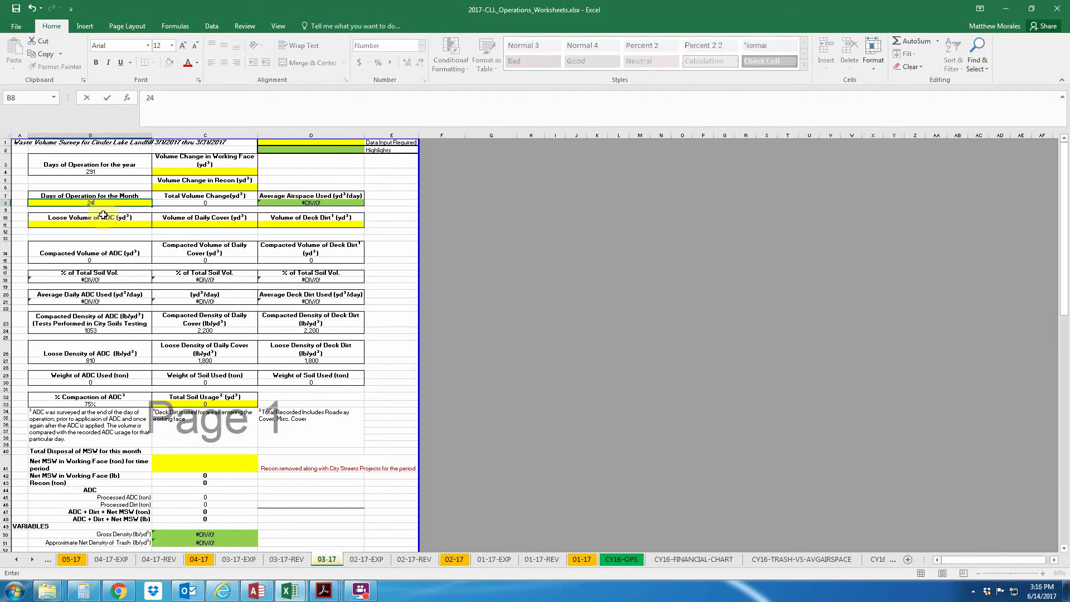
{"action": "key", "text": "Return"}
{"action": "key", "text": "Down"}
{"action": "key", "text": "Down"}
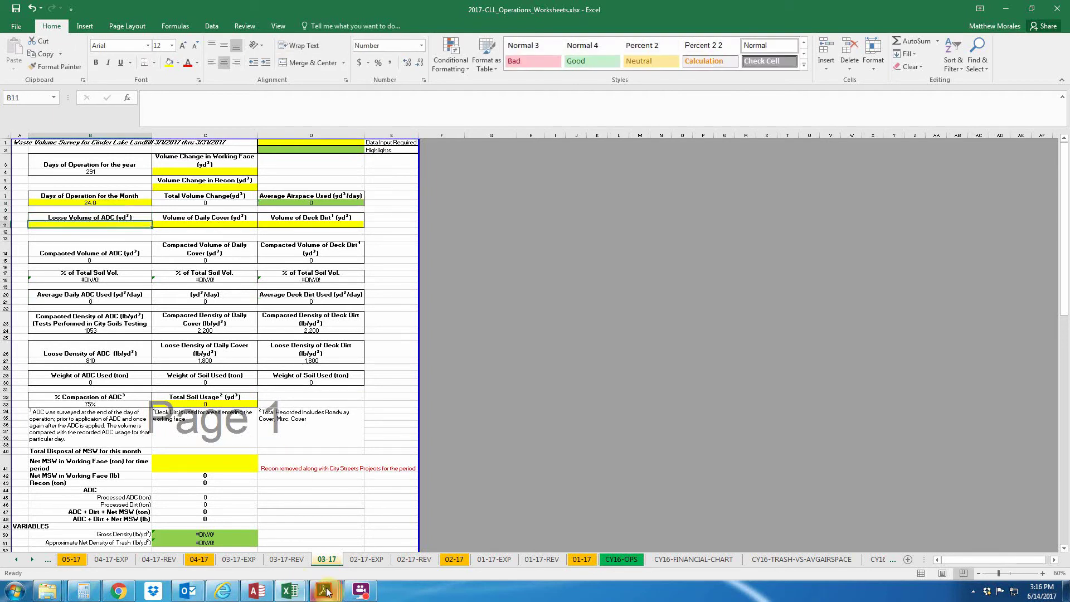
Using the column totals in 03-17-RPT_COVER_CY.pdf, enter 1920 for loose ADC volume, 3,360 for daily cover and 140 for deck dirt
{"action": "mouse_move", "coordinate": [333, 575]}
{"action": "left_click", "coordinate": [304, 554]}
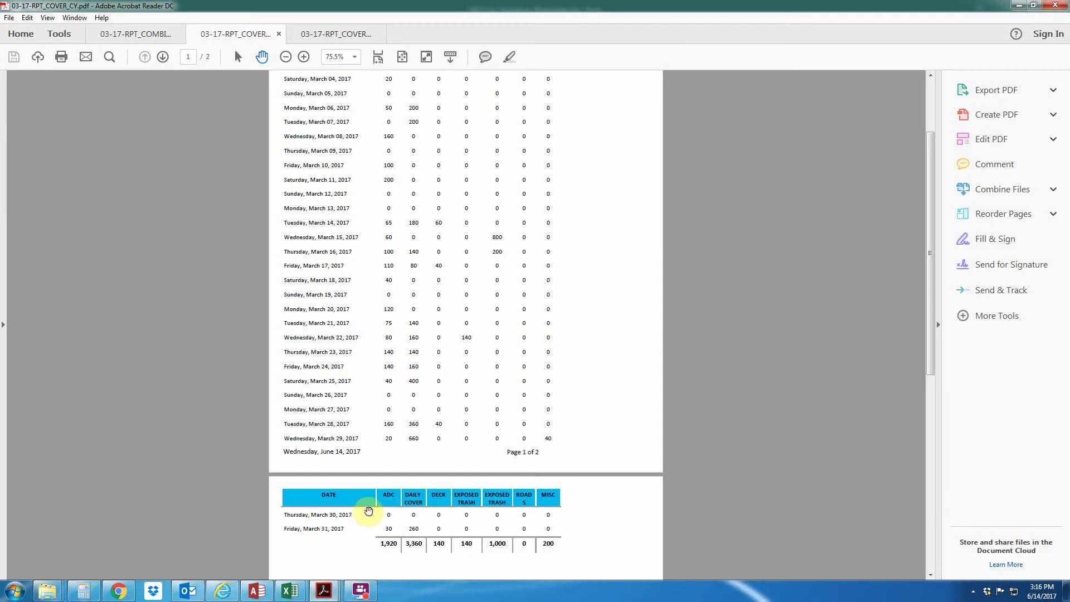
{"action": "scroll", "coordinate": [370, 509], "scroll_direction": "up", "scroll_amount": 4}
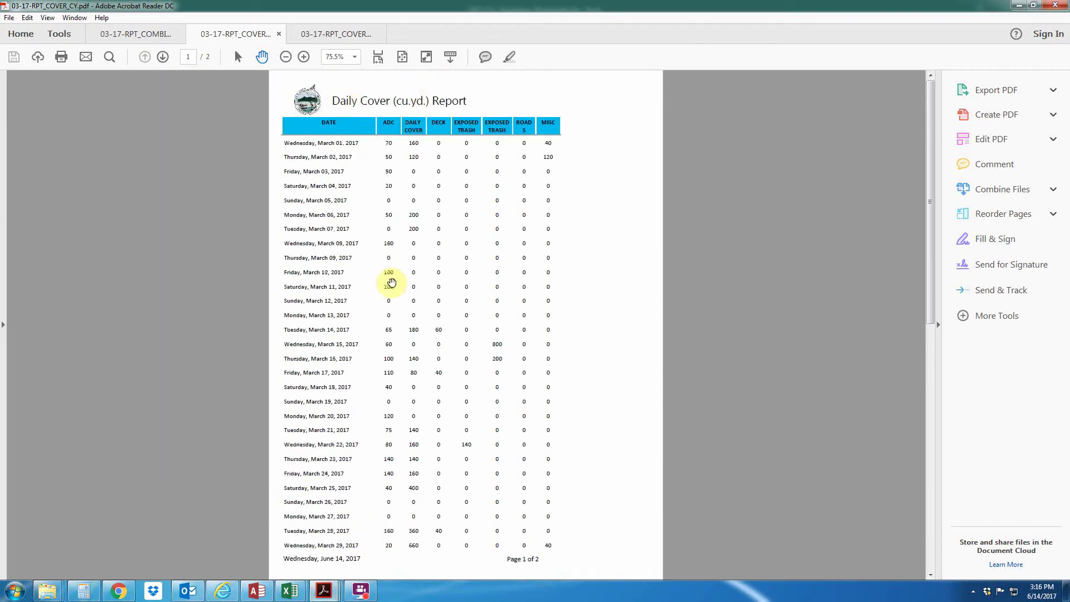
{"action": "scroll", "coordinate": [393, 293], "scroll_direction": "down", "scroll_amount": 7}
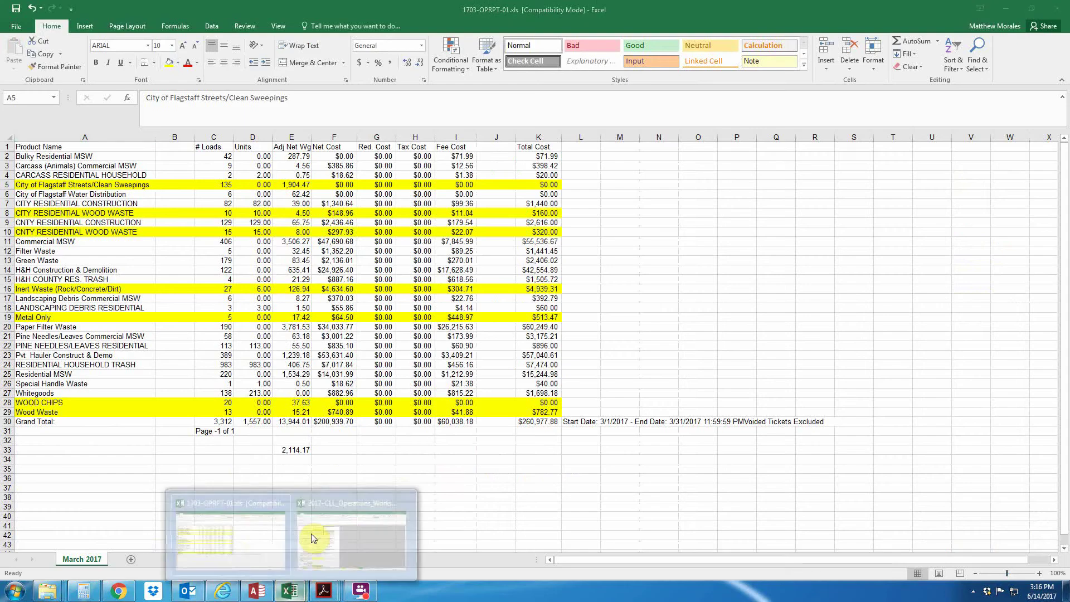
{"action": "left_click", "coordinate": [265, 506]}
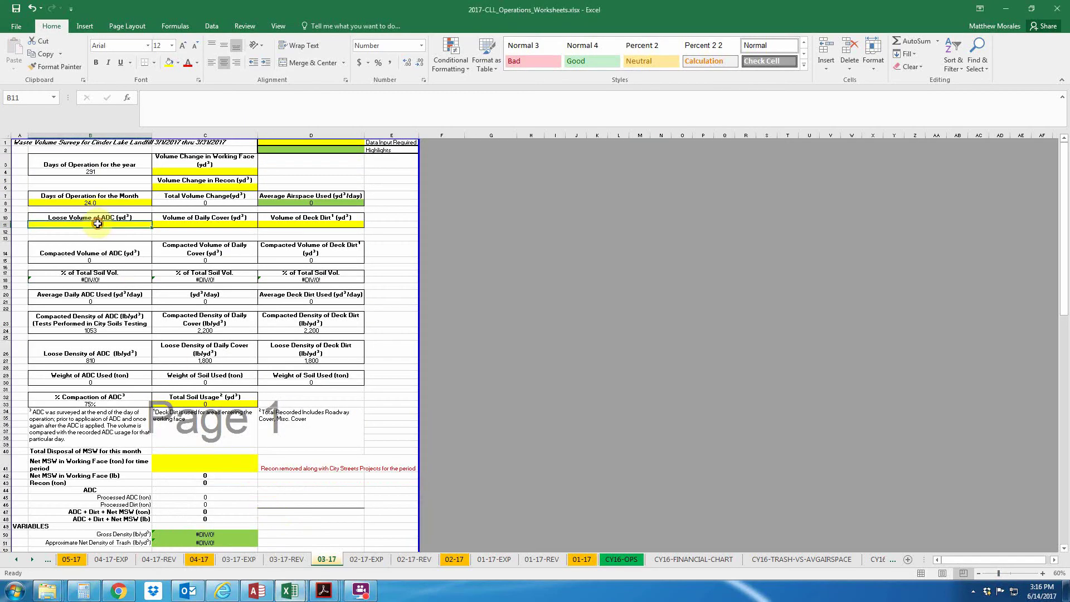
{"action": "type", "text": "1920"}
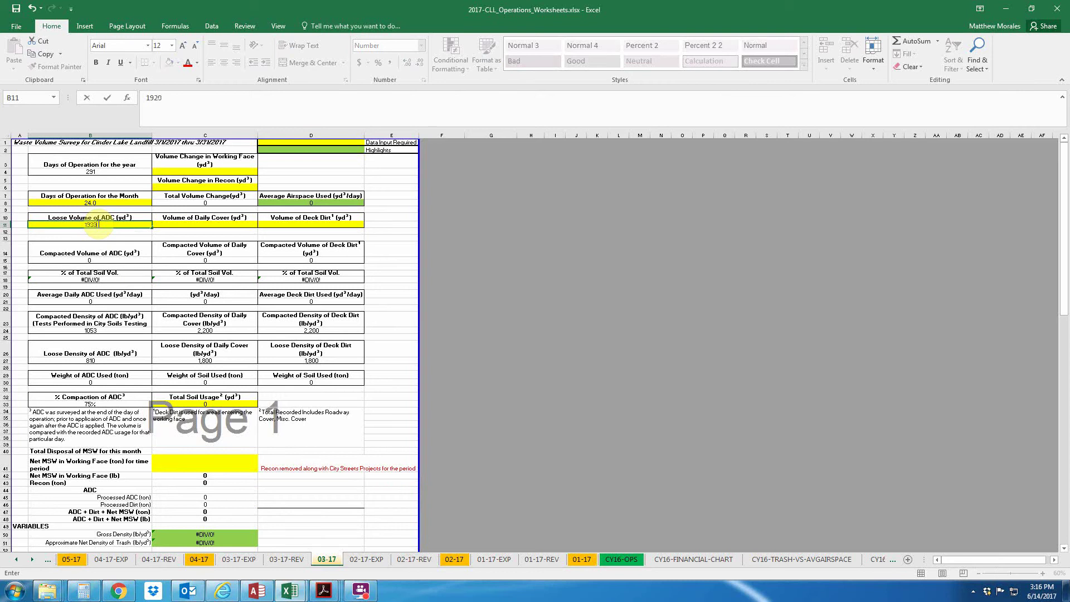
{"action": "key", "text": "Tab"}
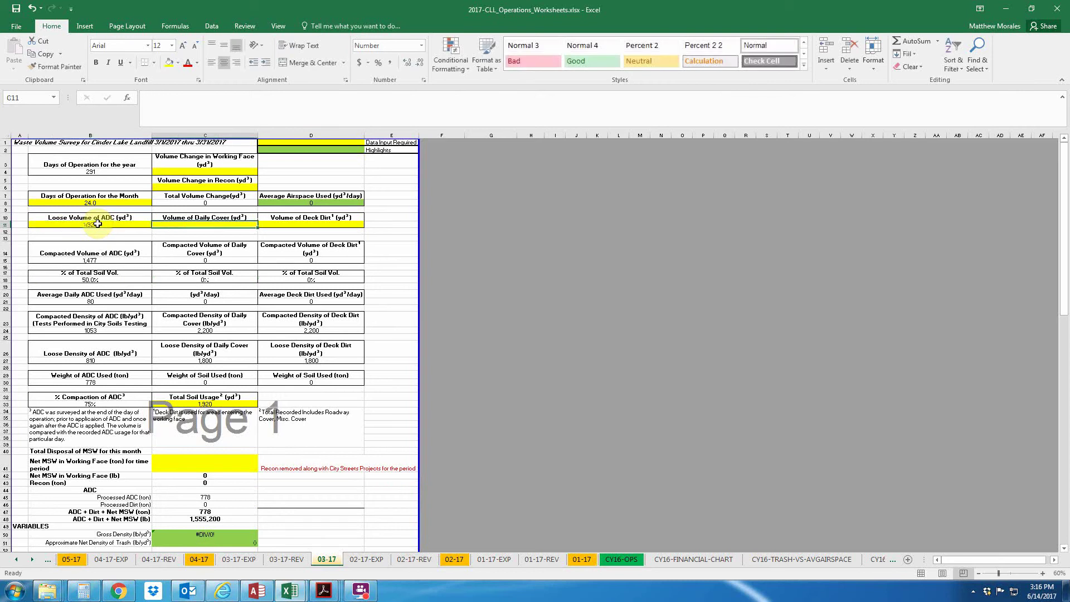
{"action": "type", "text": "3,360"}
{"action": "key", "text": "Tab"}
{"action": "type", "text": "140"}
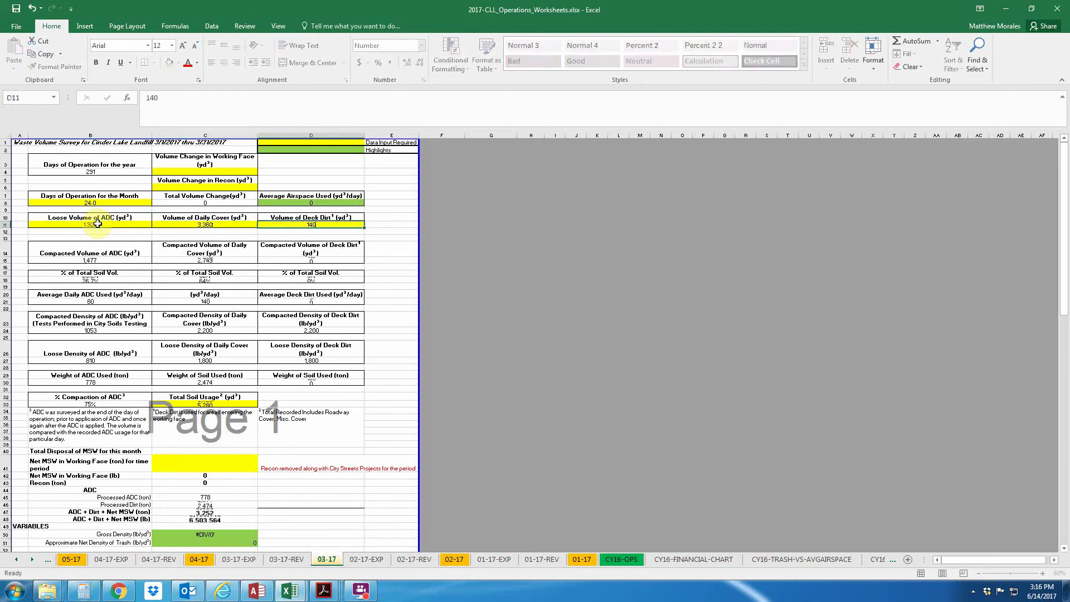
{"action": "key", "text": "Return"}
Extend the Total Soil Usage formula with +140+1000+200 from the cover report's exposed trash and misc totals, and recheck the report
{"action": "mouse_move", "coordinate": [324, 591]}
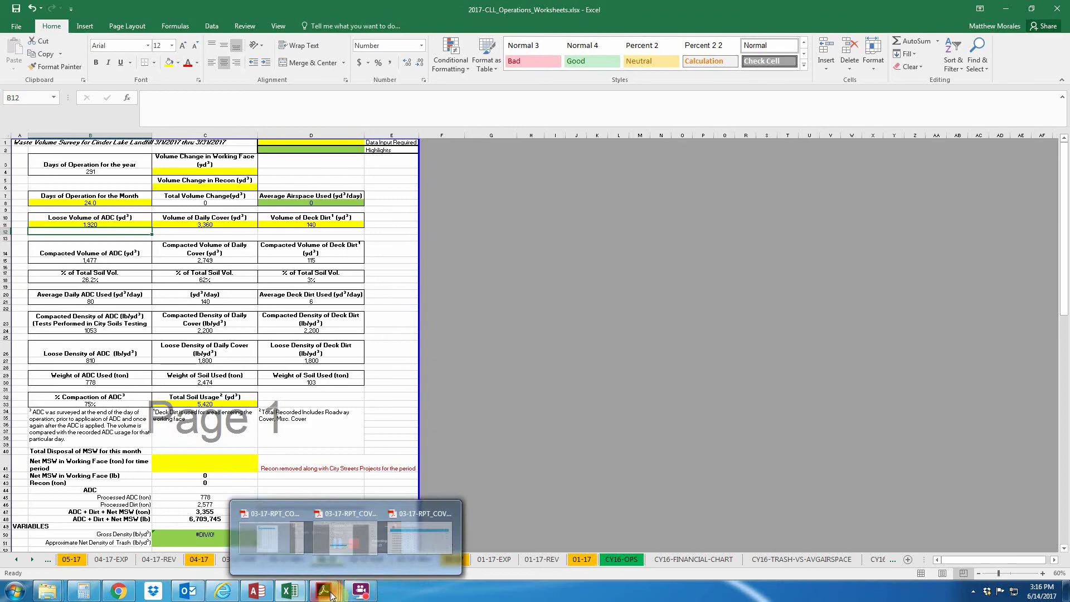
{"action": "left_click", "coordinate": [329, 542]}
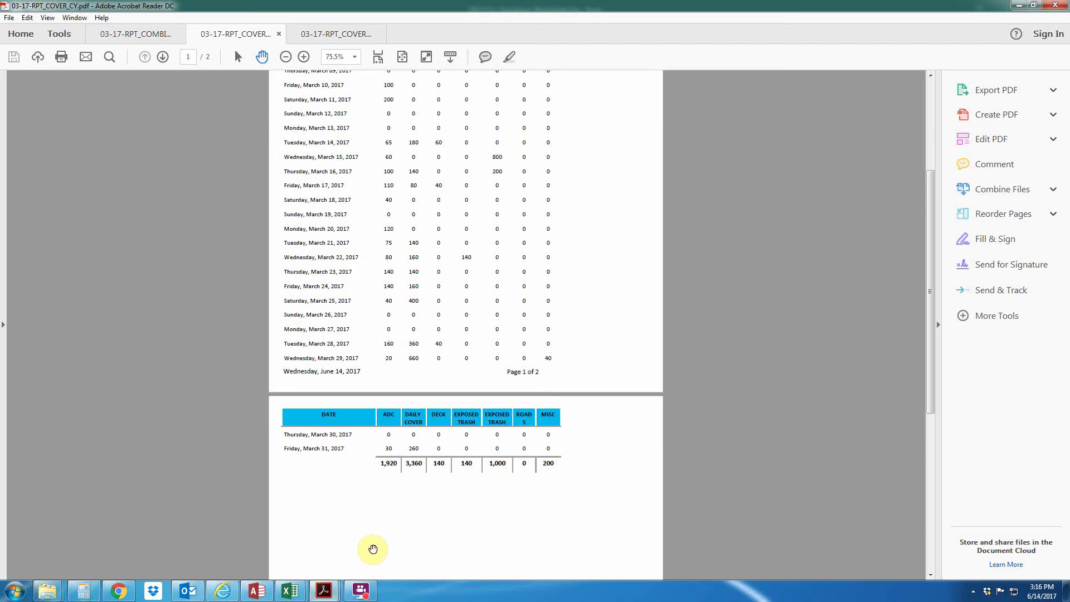
{"action": "left_click", "coordinate": [1019, 5]}
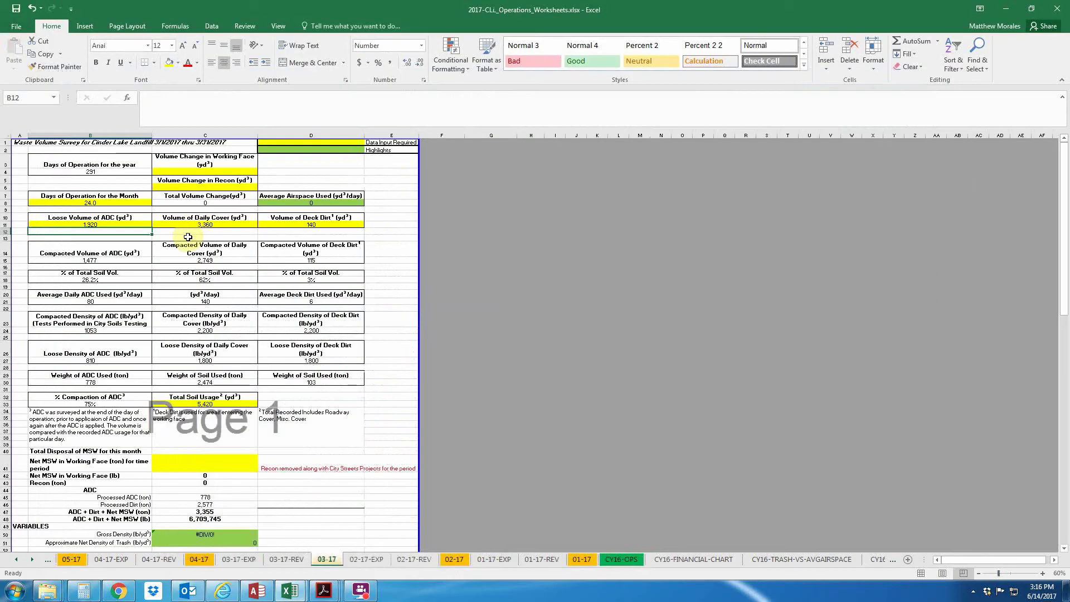
{"action": "left_click", "coordinate": [214, 404]}
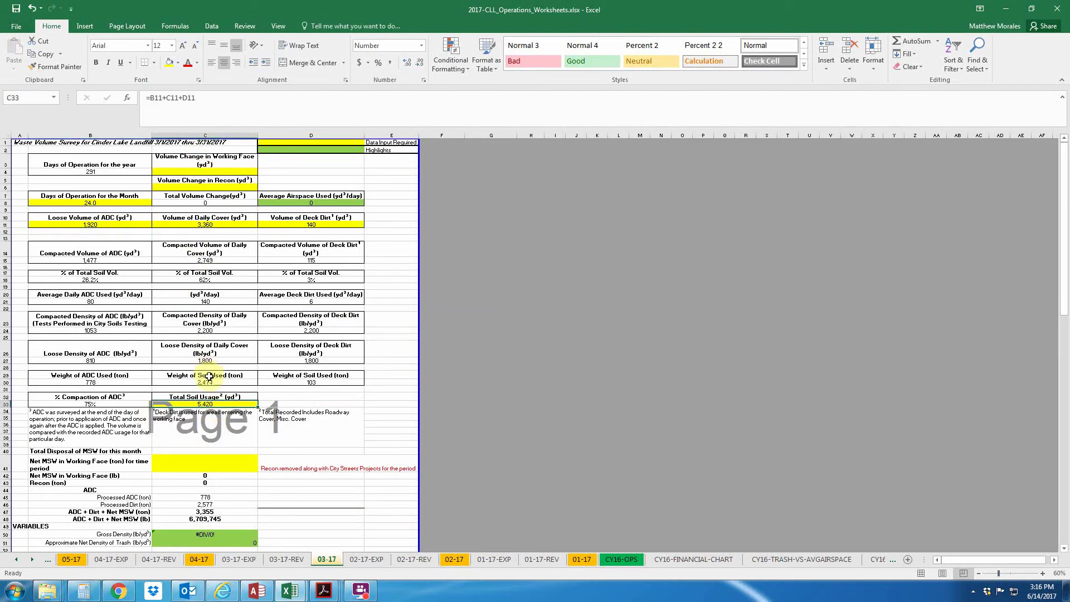
{"action": "left_click", "coordinate": [208, 100]}
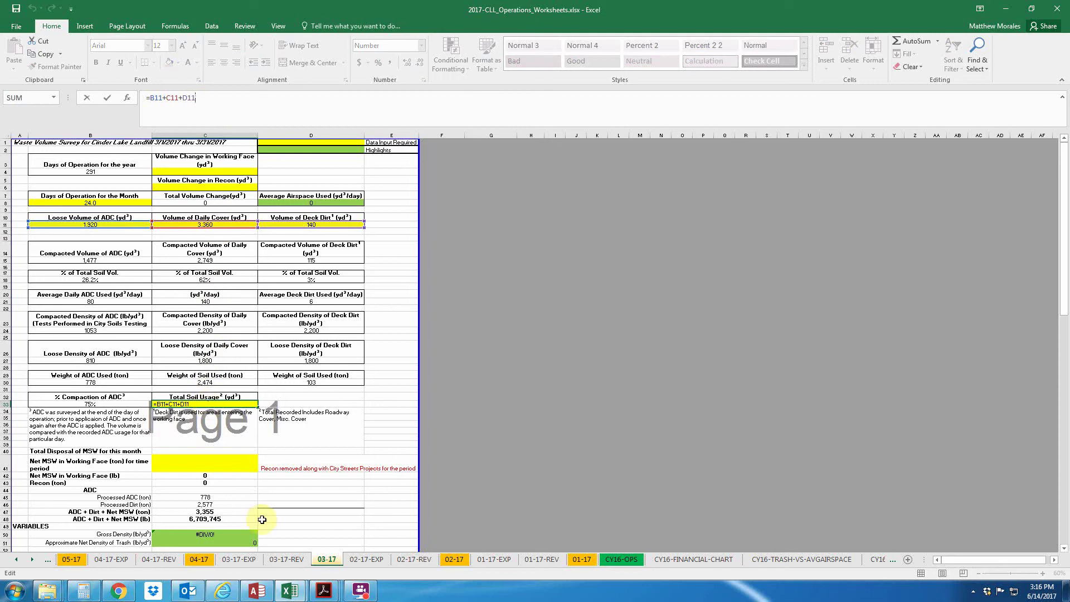
{"action": "mouse_move", "coordinate": [324, 595]}
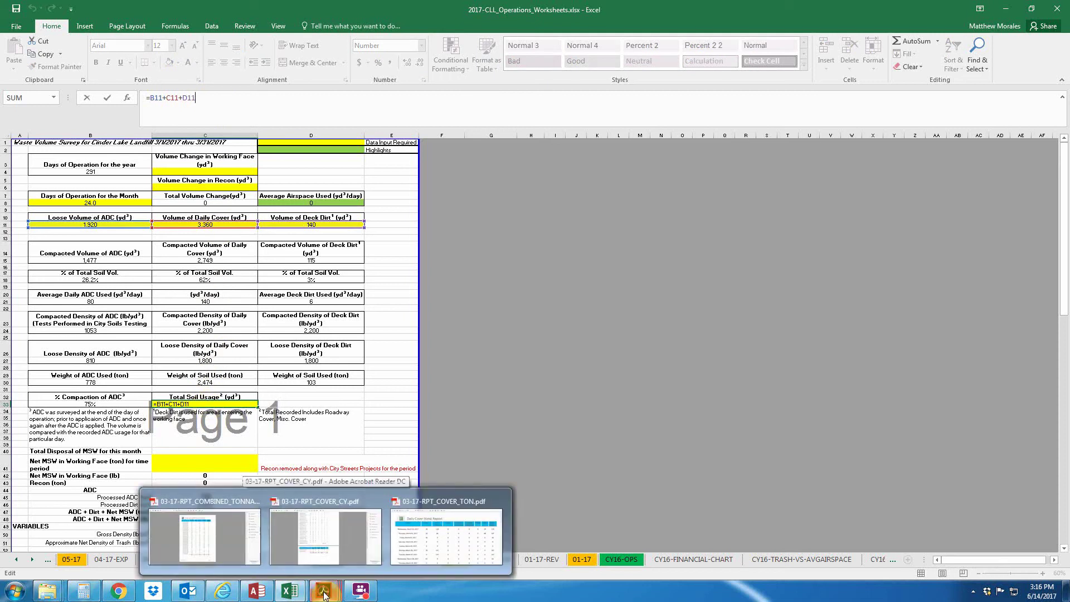
{"action": "left_click", "coordinate": [343, 552]}
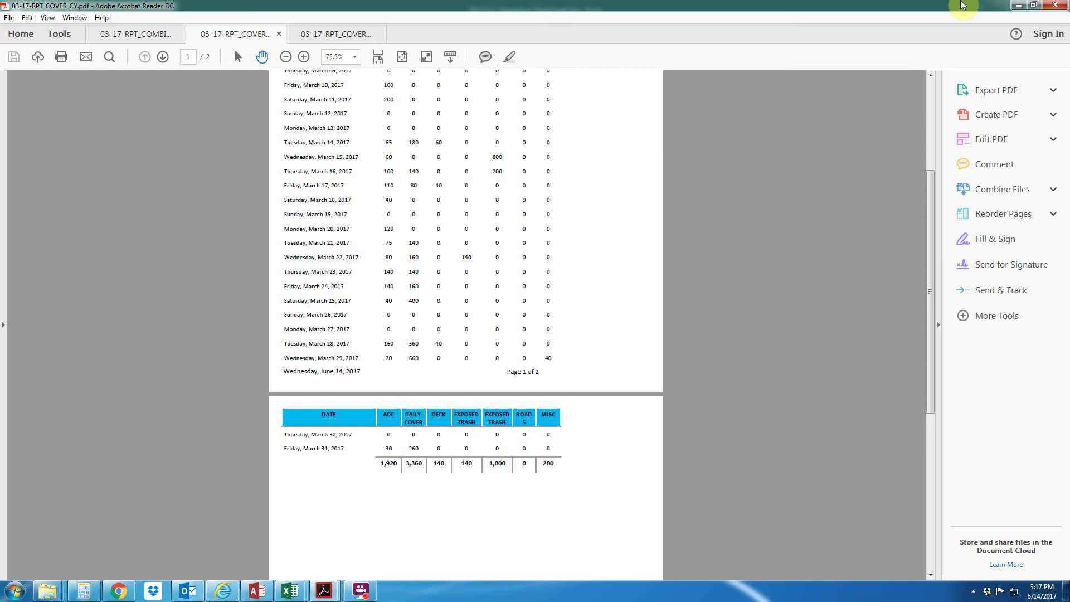
{"action": "left_click", "coordinate": [1019, 5]}
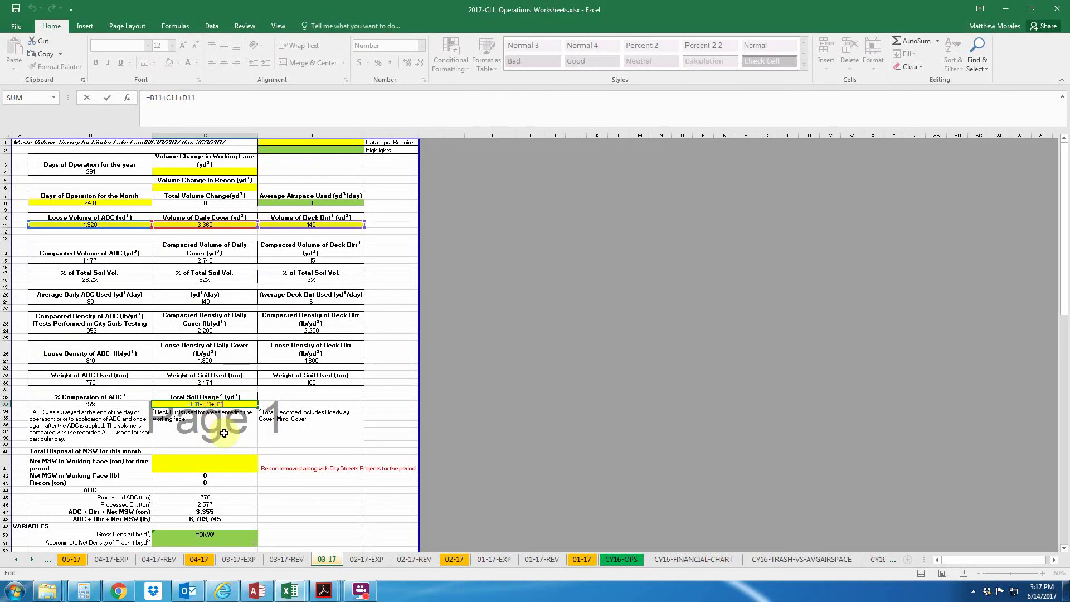
{"action": "type", "text": "+140+1000+23"}
{"action": "key", "text": "Return"}
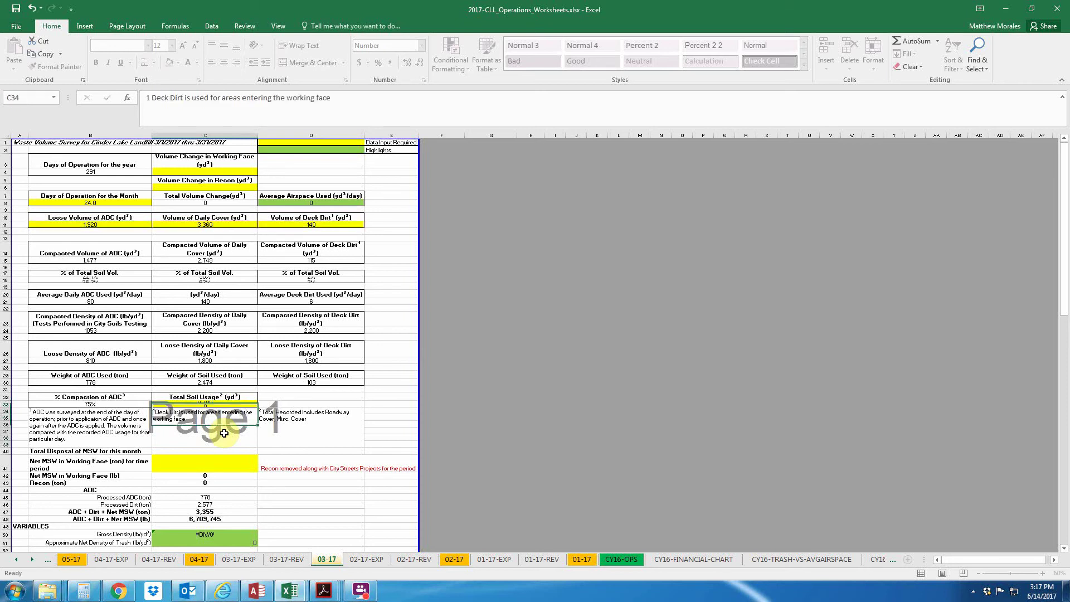
{"action": "mouse_move", "coordinate": [323, 591]}
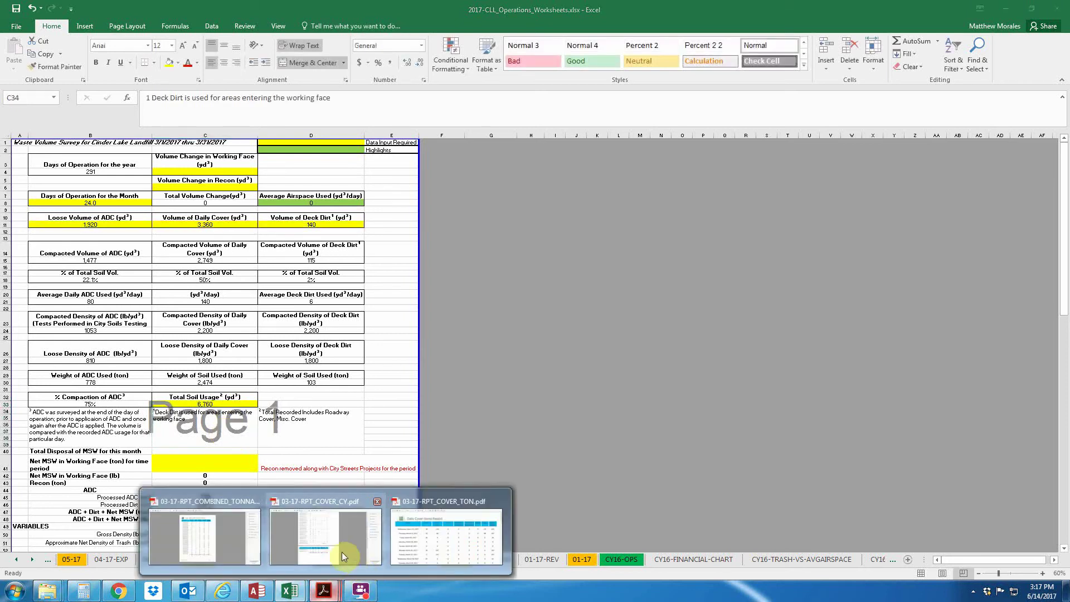
{"action": "left_click", "coordinate": [337, 550]}
{"action": "left_click", "coordinate": [1018, 5]}
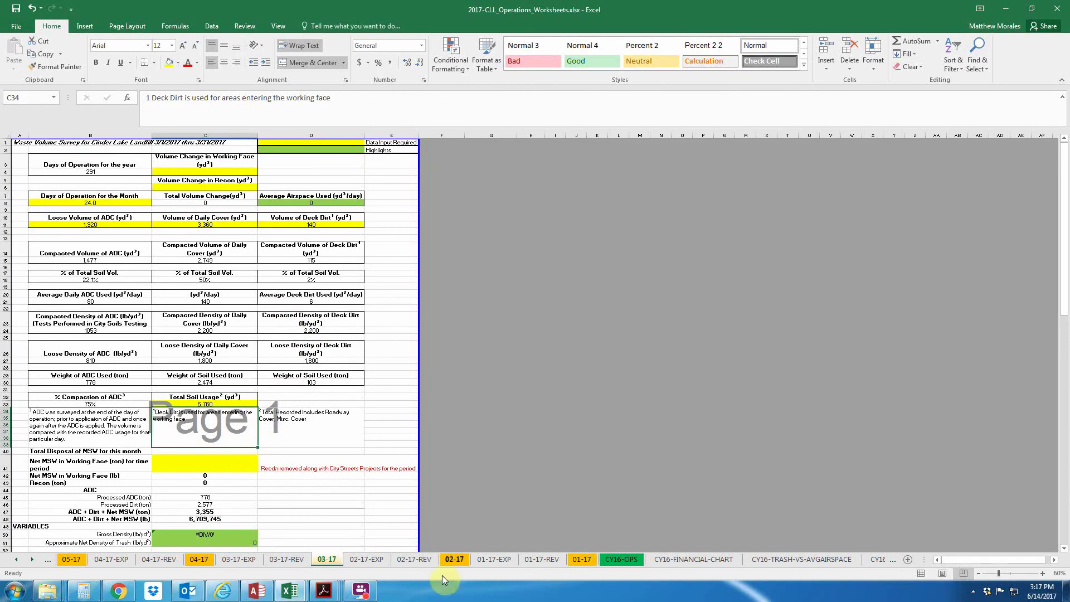
Enter =8055 as the Net MSW in Working Face tons, taken from the landfill waste total in 03-17-RPT_COMBINED_TONNAGE.pdf
{"action": "left_click", "coordinate": [225, 467]}
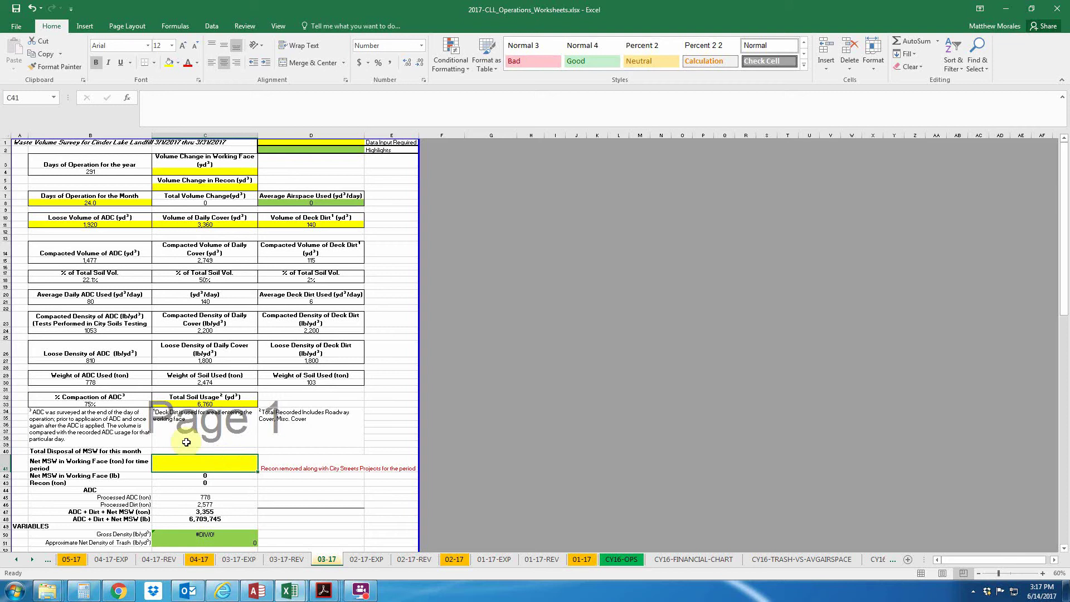
{"action": "left_click", "coordinate": [116, 383]}
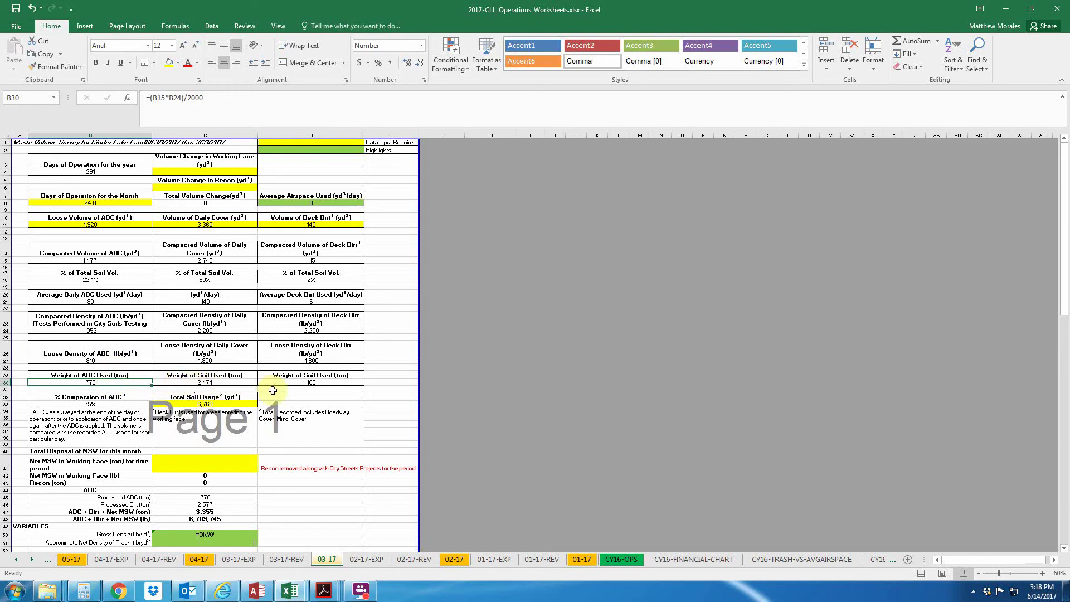
{"action": "left_click", "coordinate": [201, 463]}
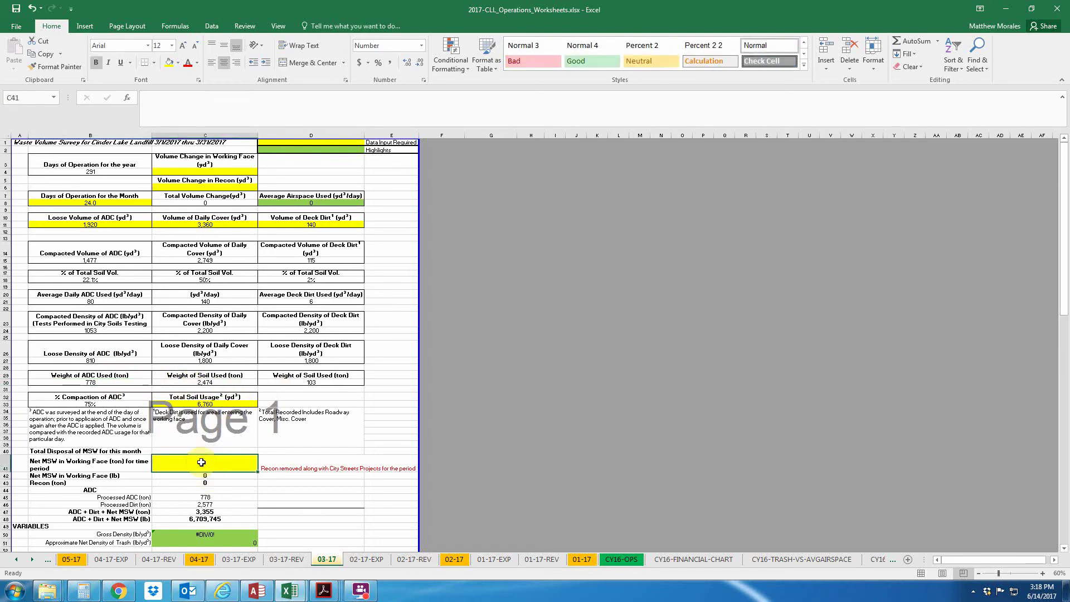
{"action": "left_click", "coordinate": [322, 590]}
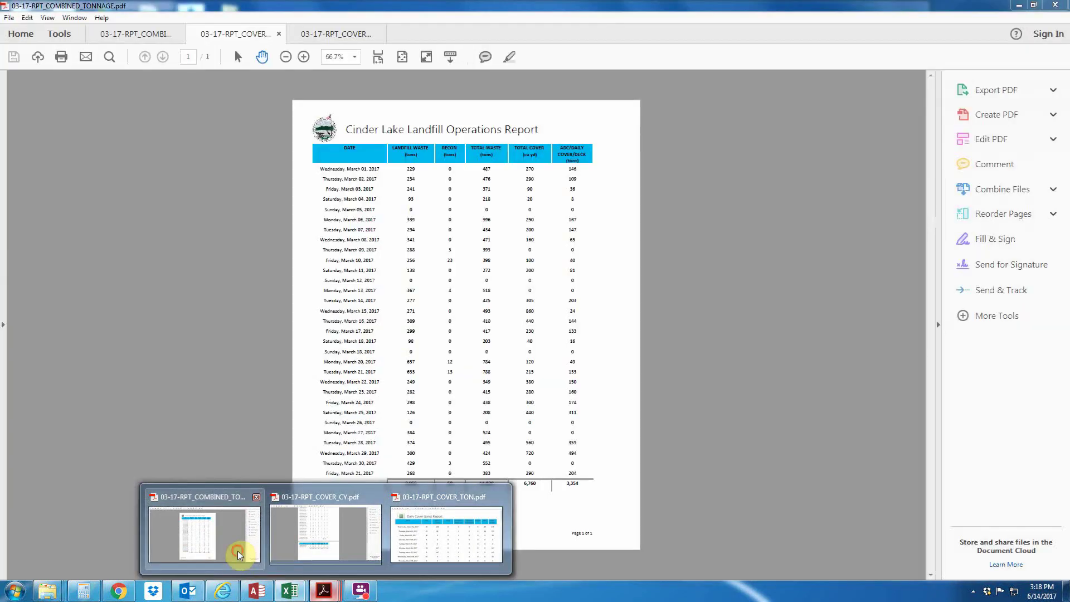
{"action": "left_click", "coordinate": [237, 551]}
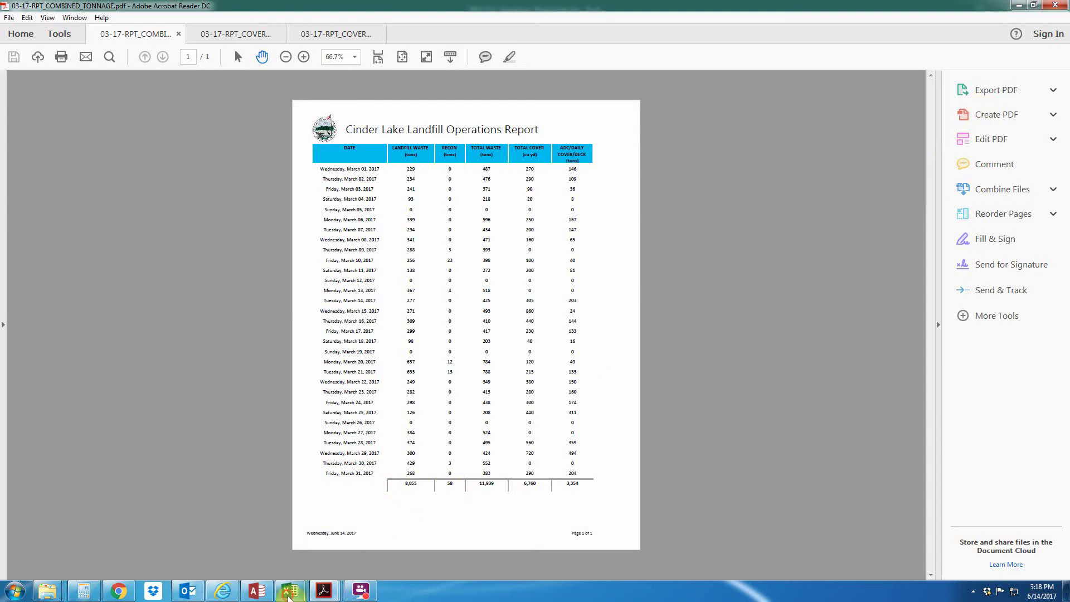
{"action": "left_click", "coordinate": [290, 590]}
{"action": "left_click", "coordinate": [311, 554]}
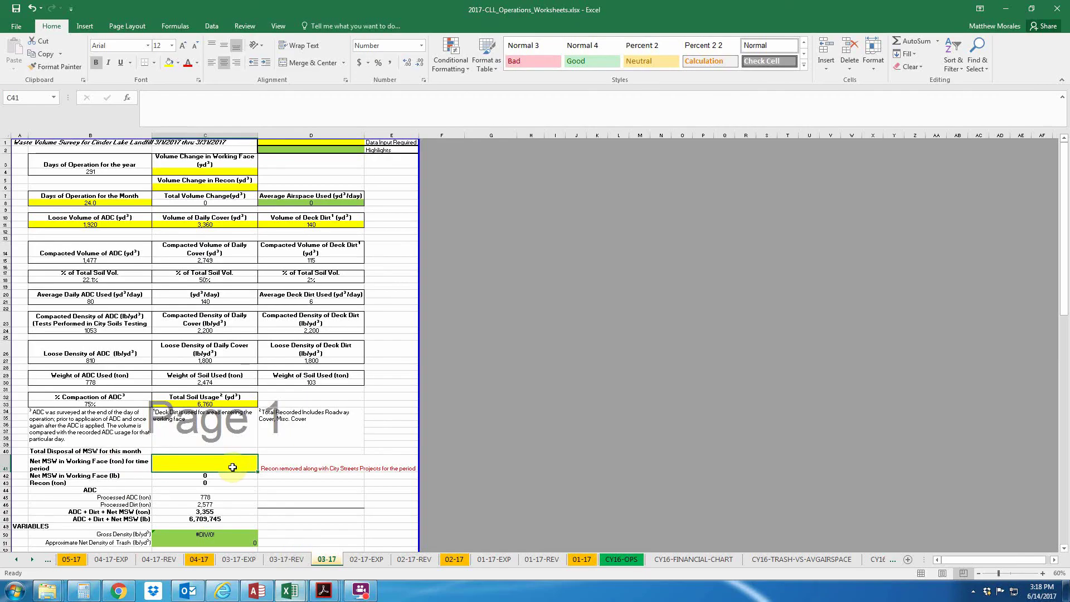
{"action": "type", "text": "=8"}
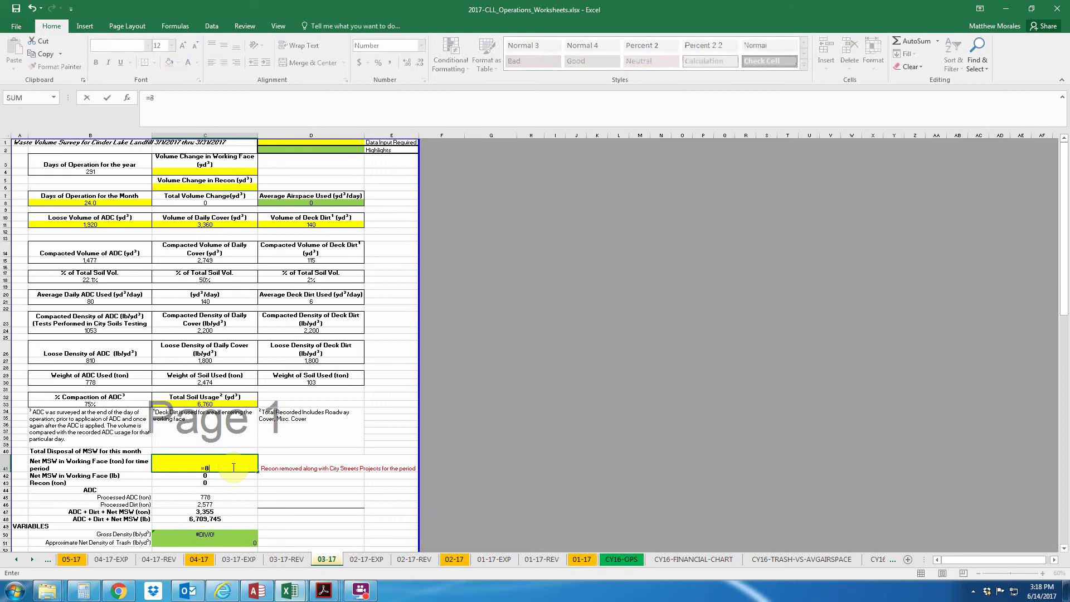
{"action": "type", "text": "055"}
{"action": "key", "text": "Return"}
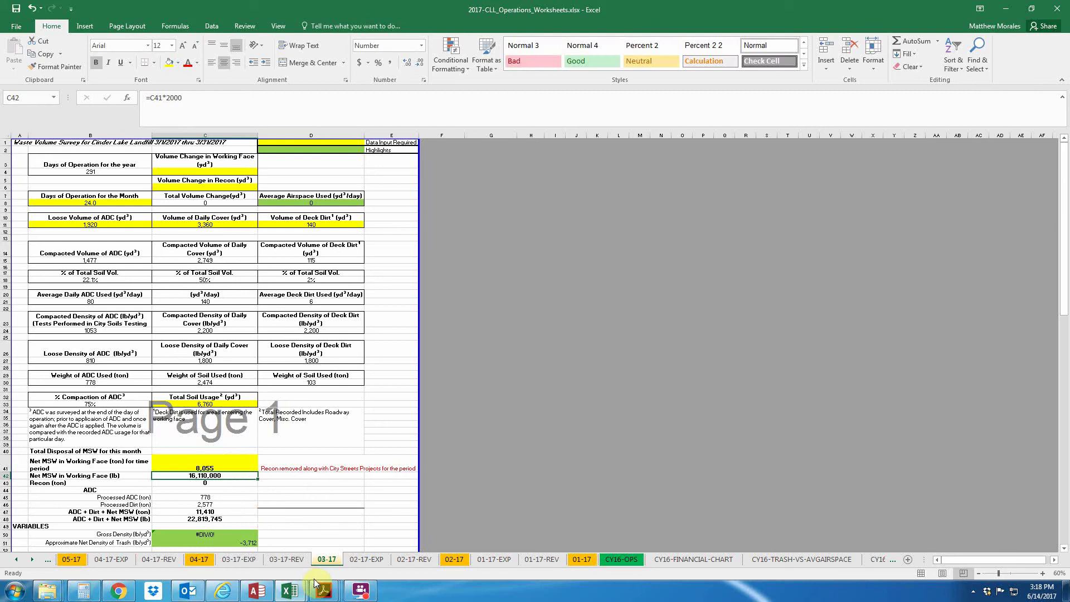
Check the Net MSW in Working Face tons entry against the landfill waste total in 03-17-RPT_COMBINED_TONNAGE.pdf
{"action": "left_click", "coordinate": [214, 468]}
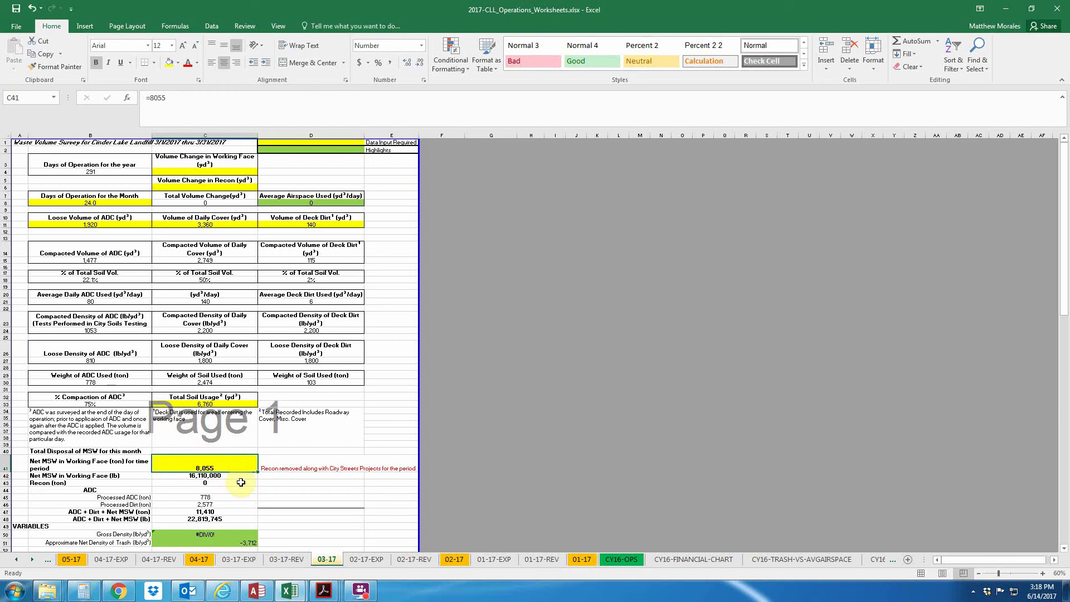
{"action": "left_click", "coordinate": [327, 566]}
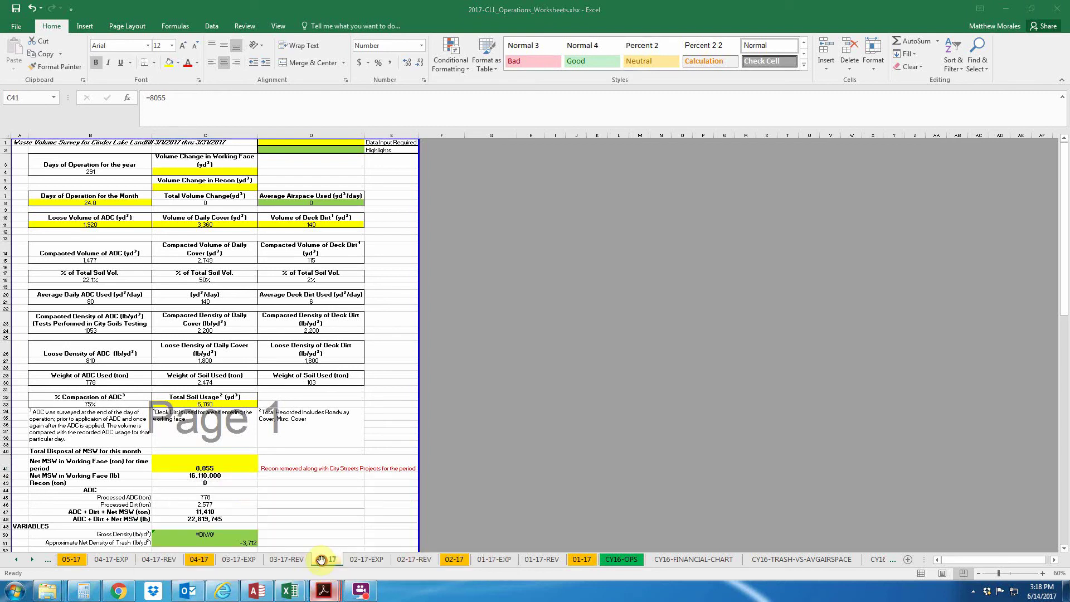
{"action": "mouse_move", "coordinate": [325, 590]}
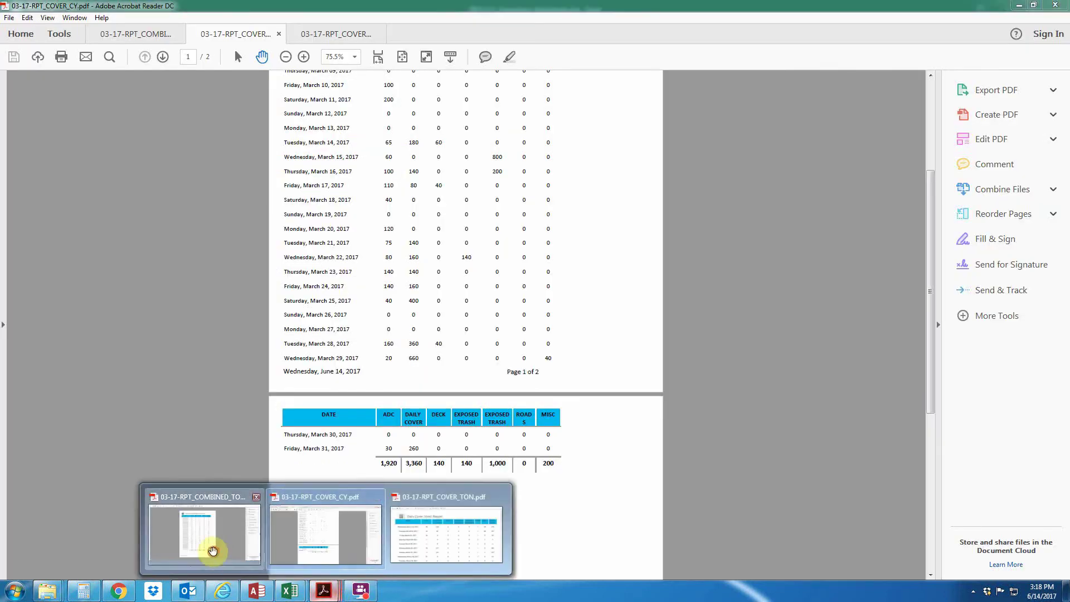
{"action": "left_click", "coordinate": [210, 550]}
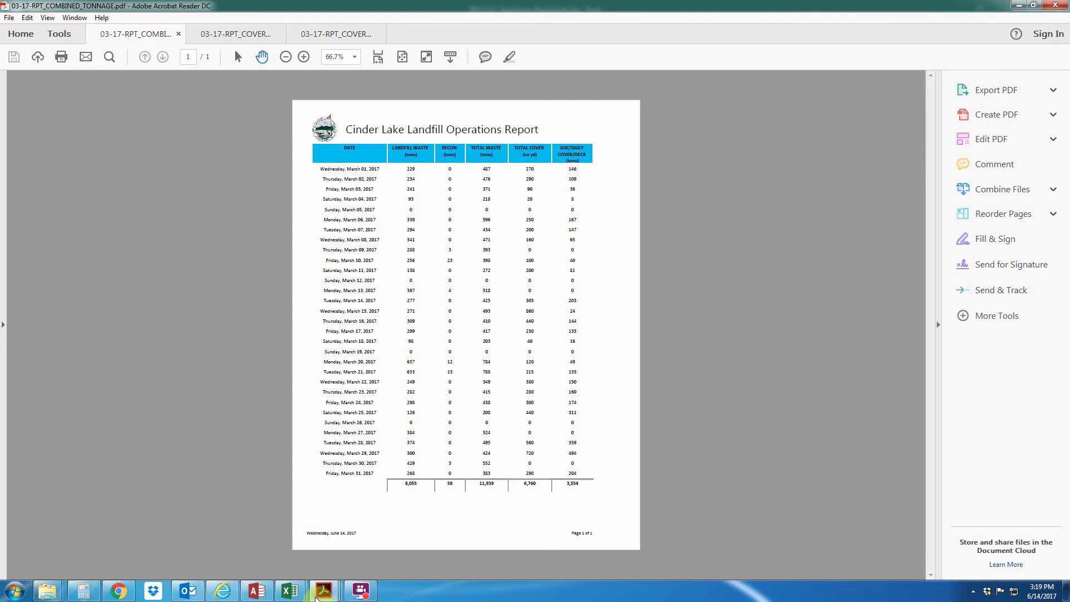
Switch to the 1703-OPRPT-01.xls workbook in Excel and inspect the formula totalling the highlighted products' net weights on the March 2017 sheet
{"action": "mouse_move", "coordinate": [290, 597]}
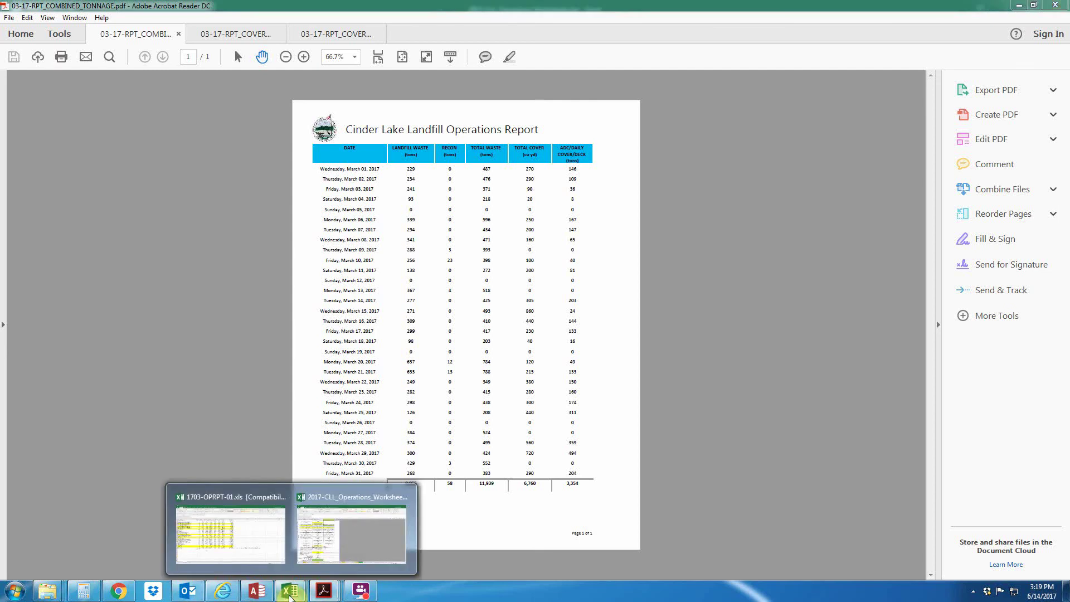
{"action": "left_click", "coordinate": [257, 548]}
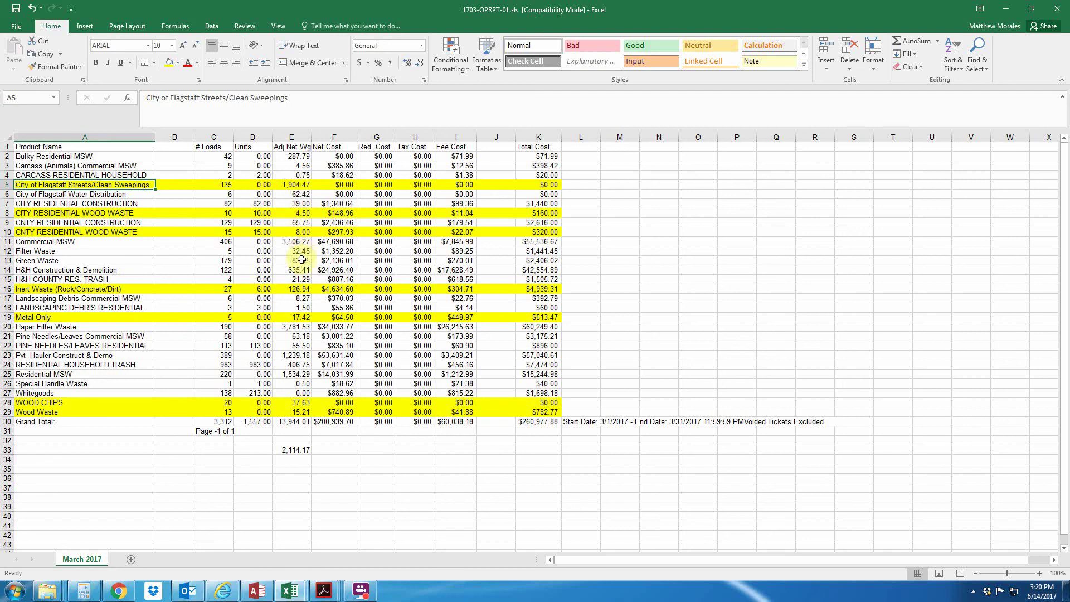
{"action": "left_click", "coordinate": [294, 449]}
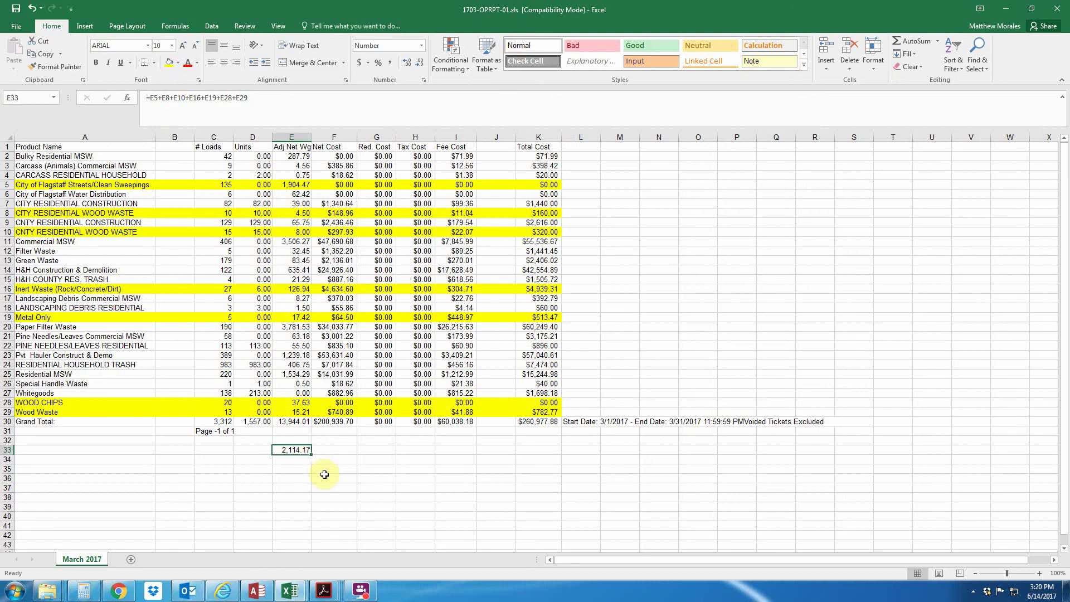
Return to 2017-CLL_Operations_Worksheets and extend the Net MSW in Working Face tons formula on sheet 03-17 with -2114, the highlighted products' total weight
{"action": "left_click", "coordinate": [290, 591]}
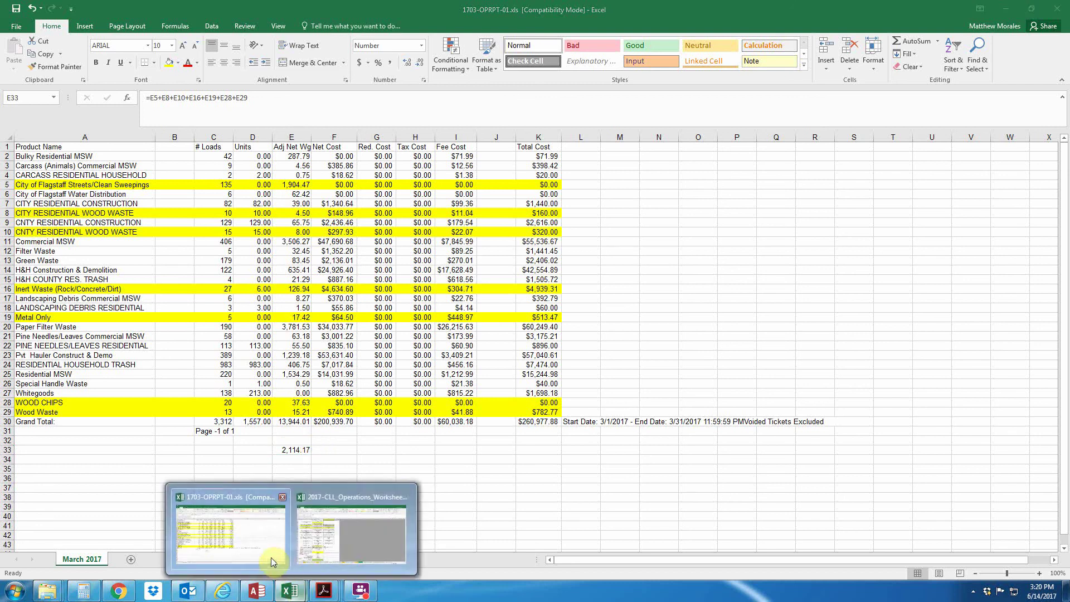
{"action": "left_click", "coordinate": [310, 555]}
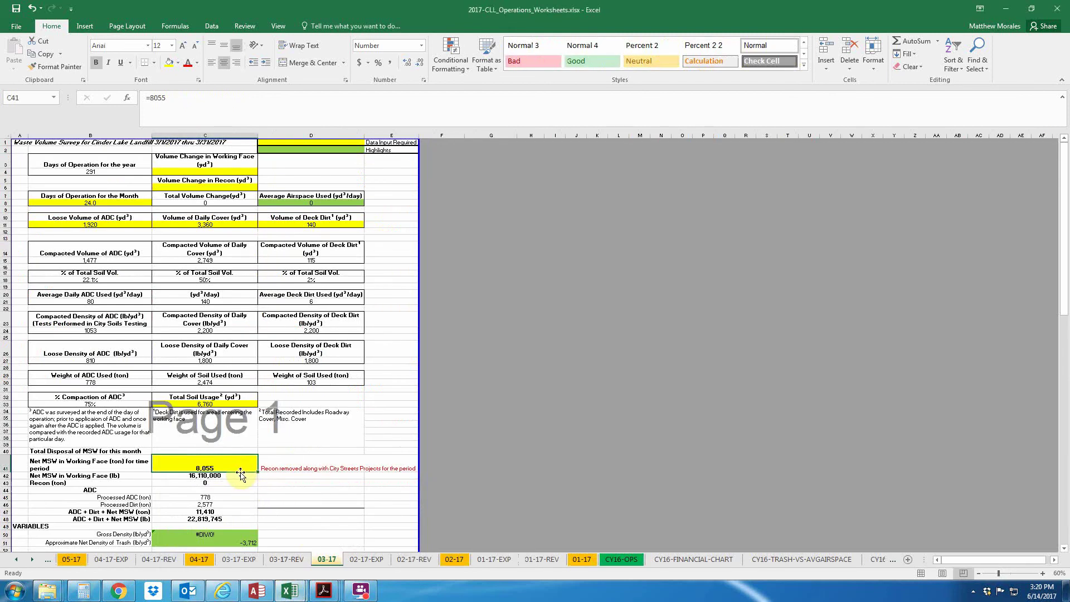
{"action": "left_click", "coordinate": [179, 102]}
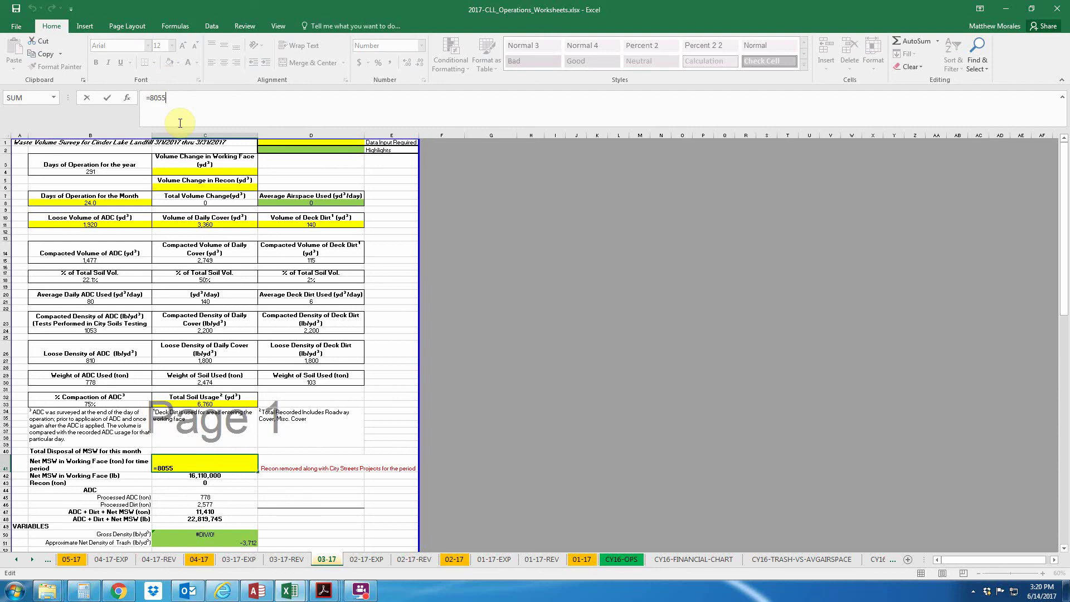
{"action": "type", "text": "-2114"}
{"action": "key", "text": "Return"}
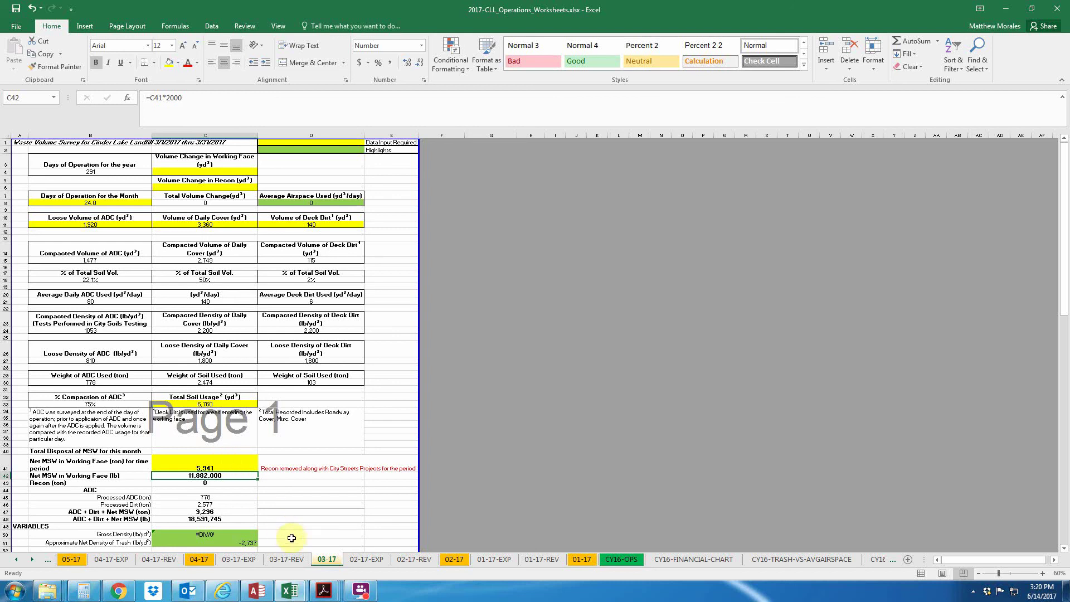
{"action": "left_click", "coordinate": [360, 591]}
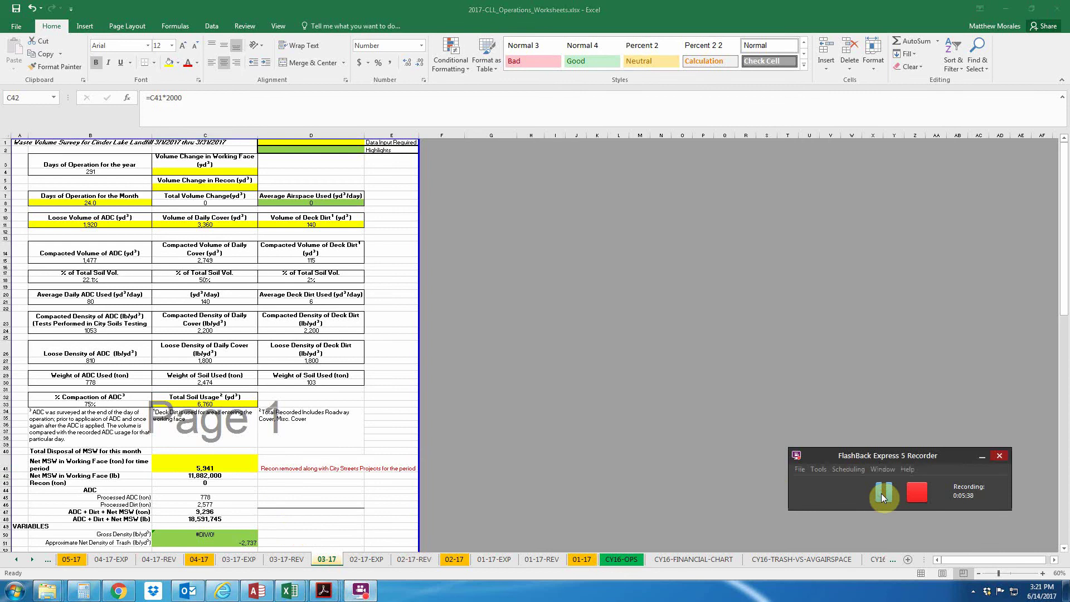